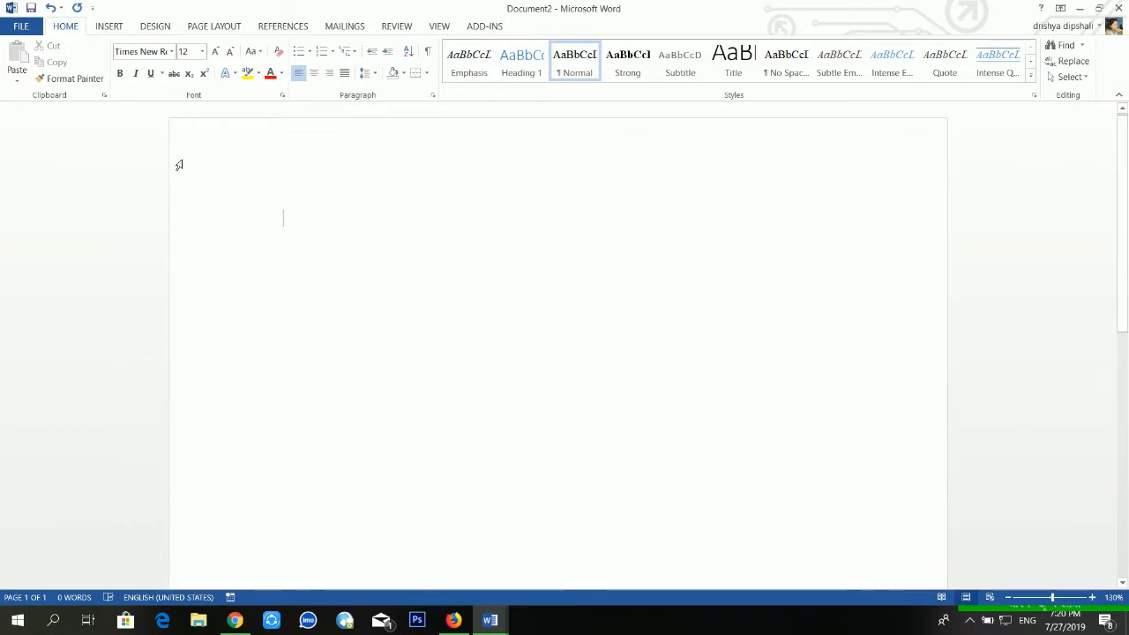
Insert the portrait picture CCI08192018_0007 from the Scan folder into the blank document.
{"action": "left_click", "coordinate": [123, 29]}
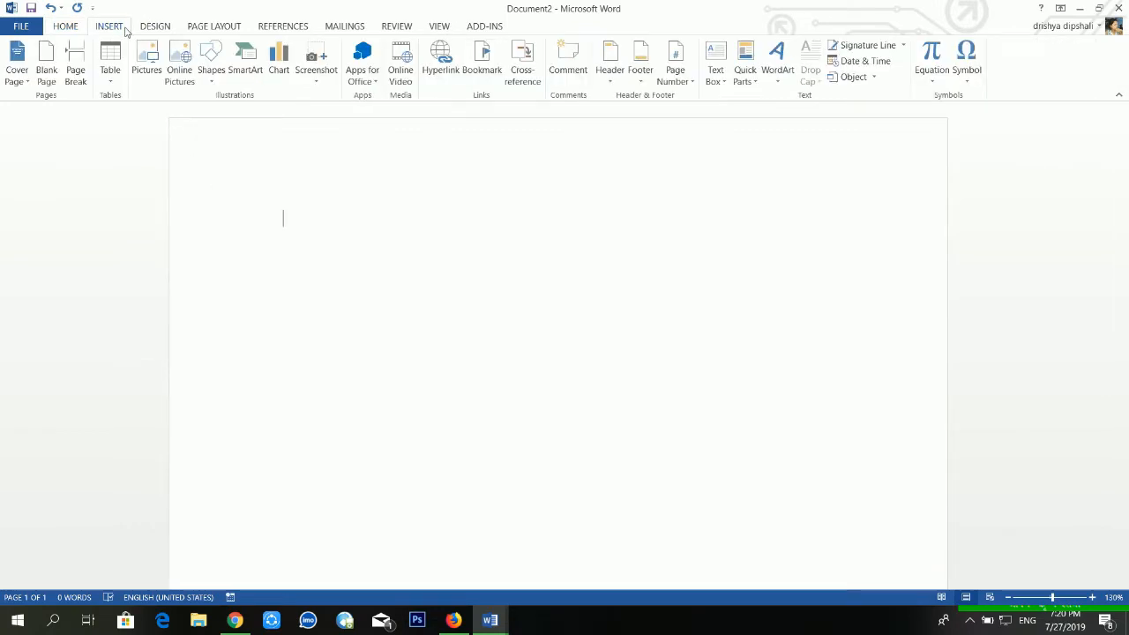
{"action": "left_click", "coordinate": [147, 64]}
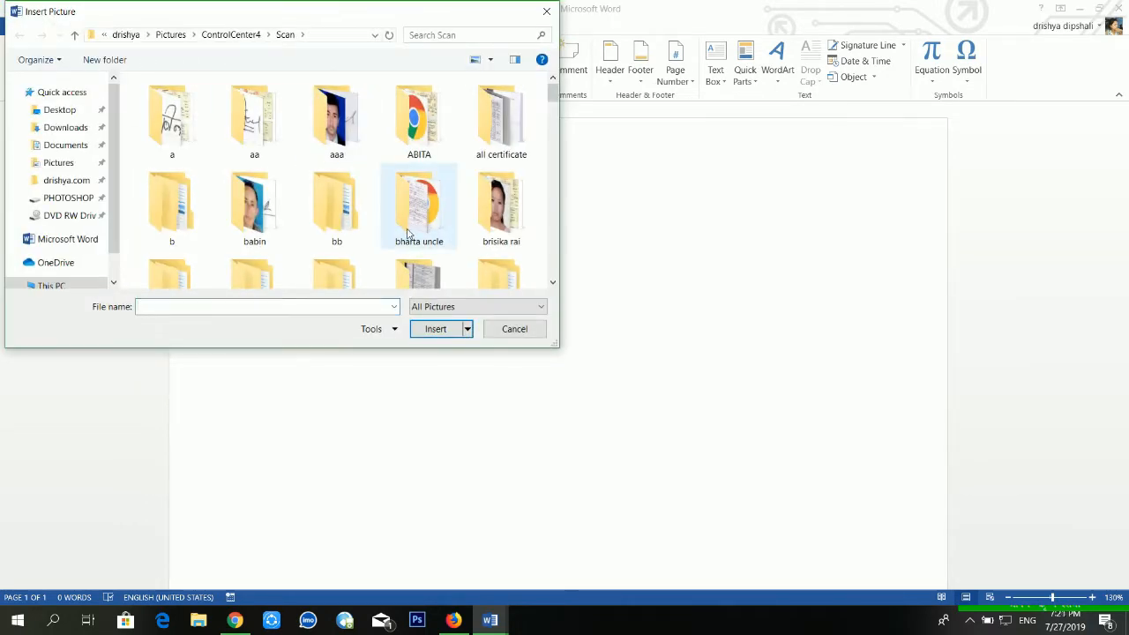
{"action": "left_click", "coordinate": [408, 234]}
{"action": "scroll", "coordinate": [408, 234], "scroll_direction": "down", "scroll_amount": 5}
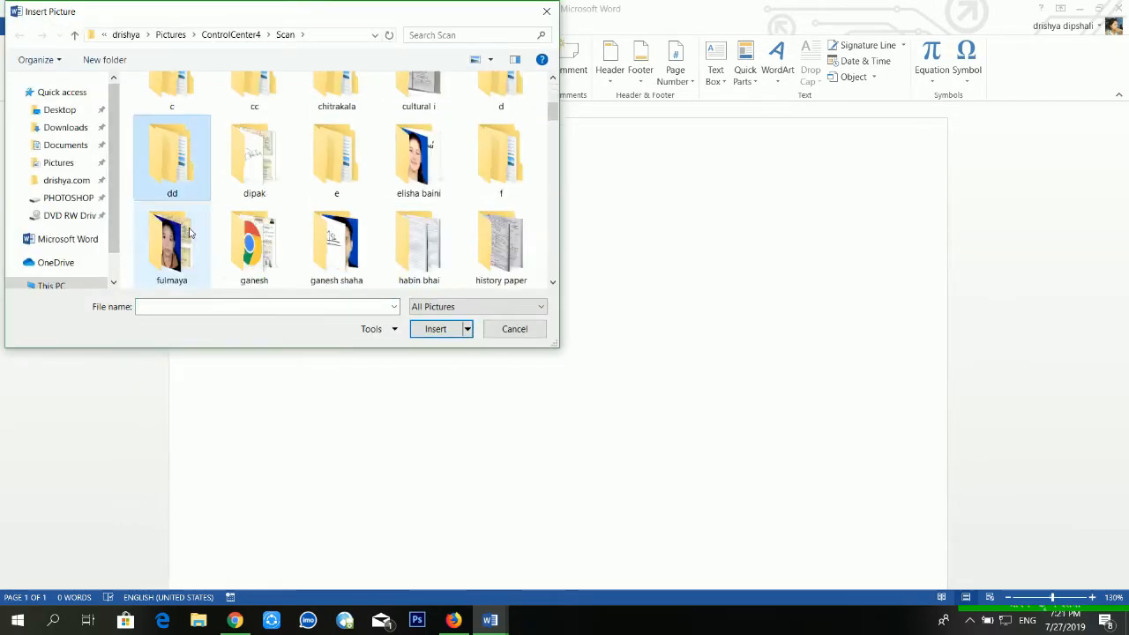
{"action": "scroll", "coordinate": [187, 231], "scroll_direction": "down", "scroll_amount": 6}
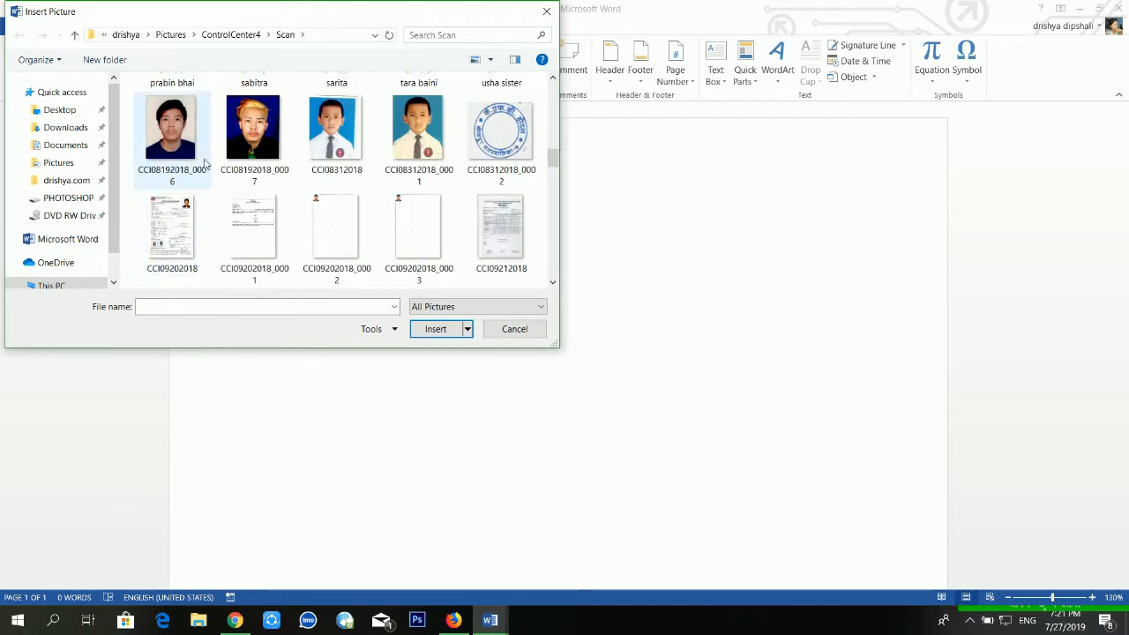
{"action": "left_click", "coordinate": [249, 143]}
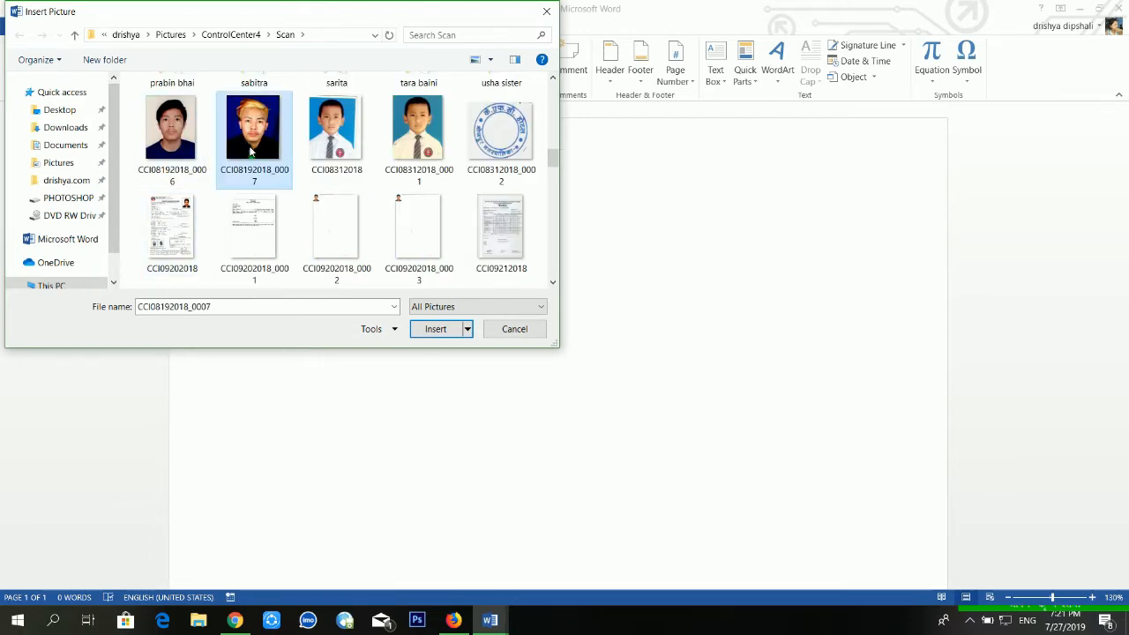
{"action": "left_click", "coordinate": [430, 329]}
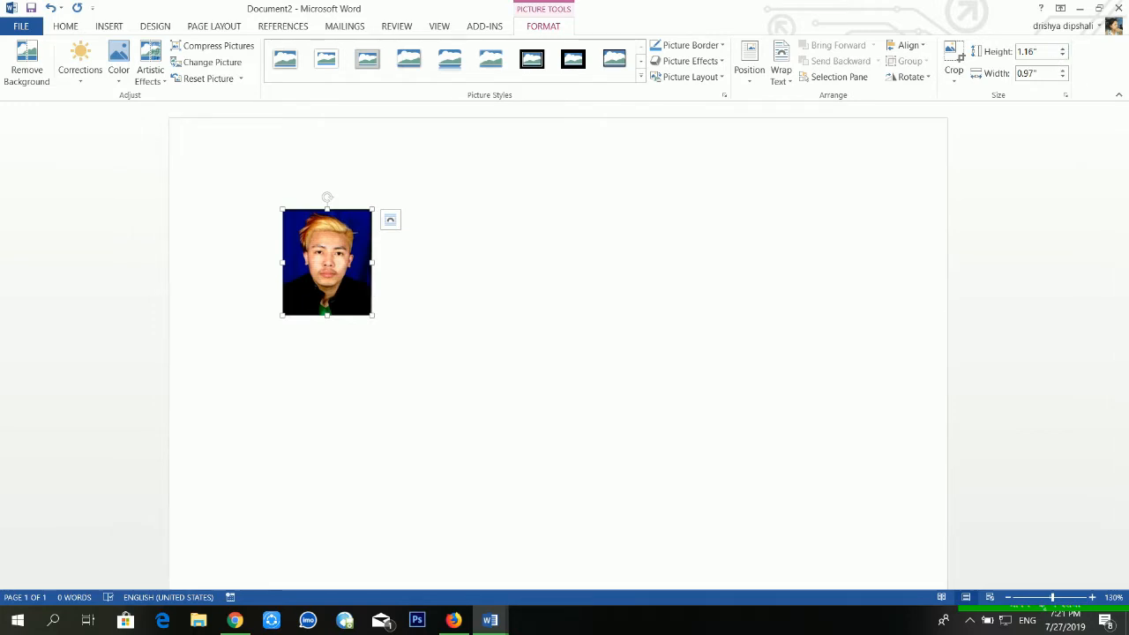
Check the height and width of the inserted portrait photo.
{"action": "left_click", "coordinate": [1030, 51]}
{"action": "left_click", "coordinate": [1037, 52]}
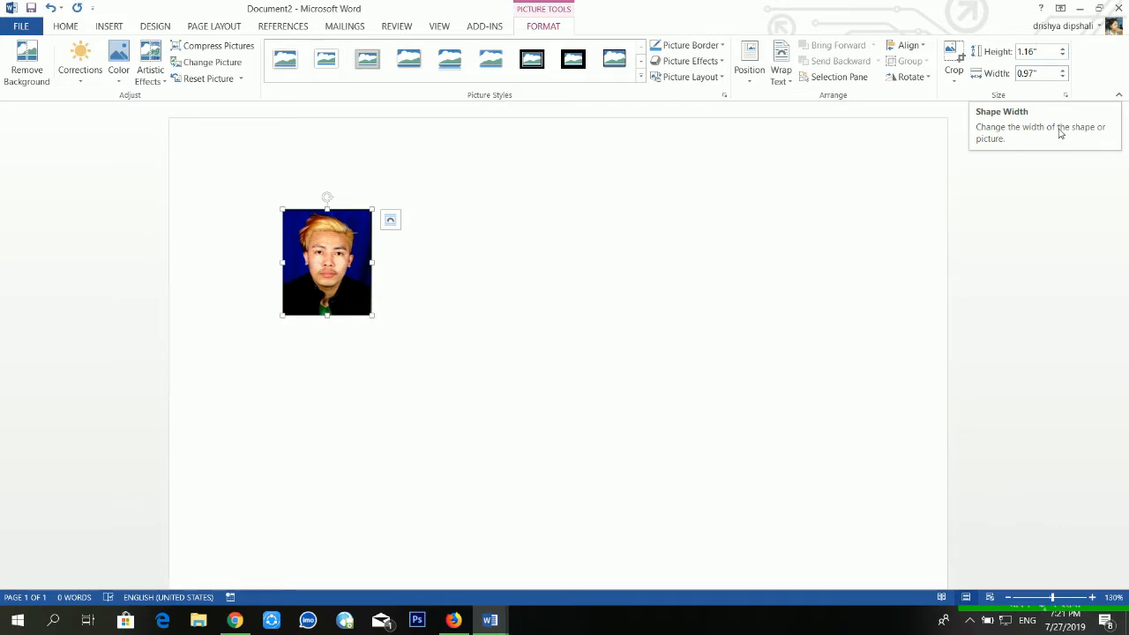
{"action": "left_click", "coordinate": [374, 309]}
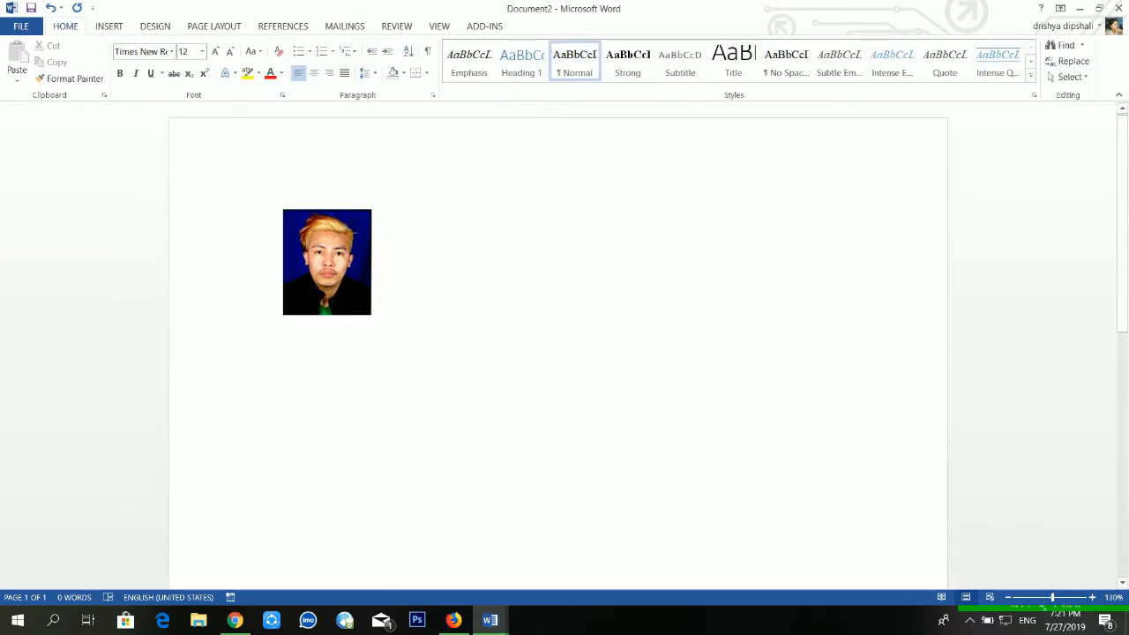
{"action": "left_click", "coordinate": [366, 241]}
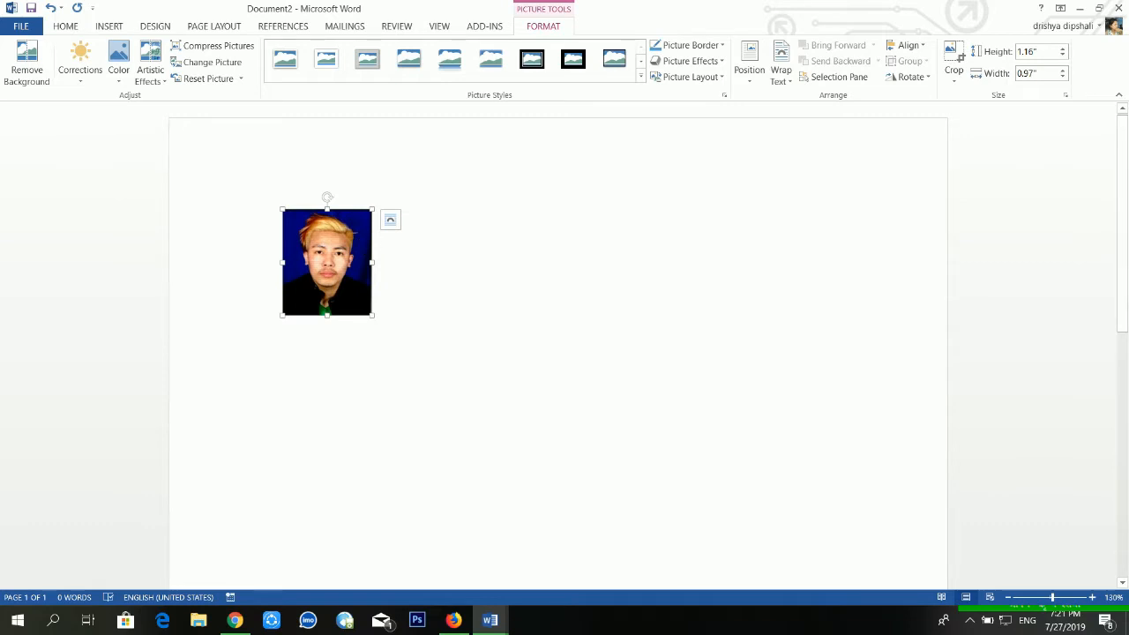
{"action": "left_click", "coordinate": [1027, 52]}
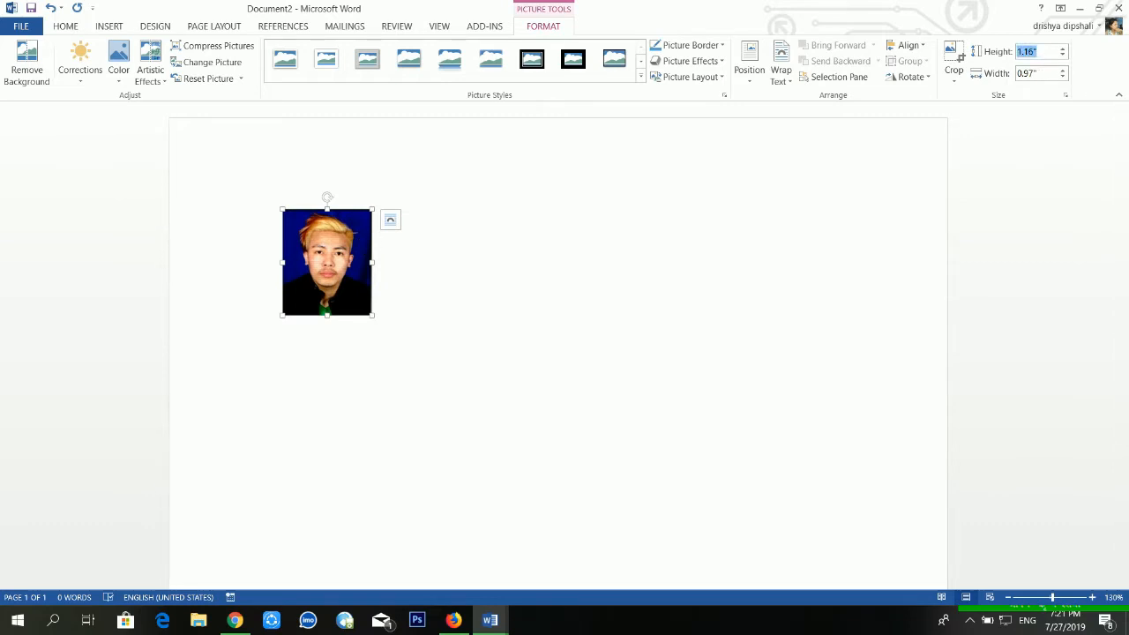
{"action": "left_click", "coordinate": [1027, 73]}
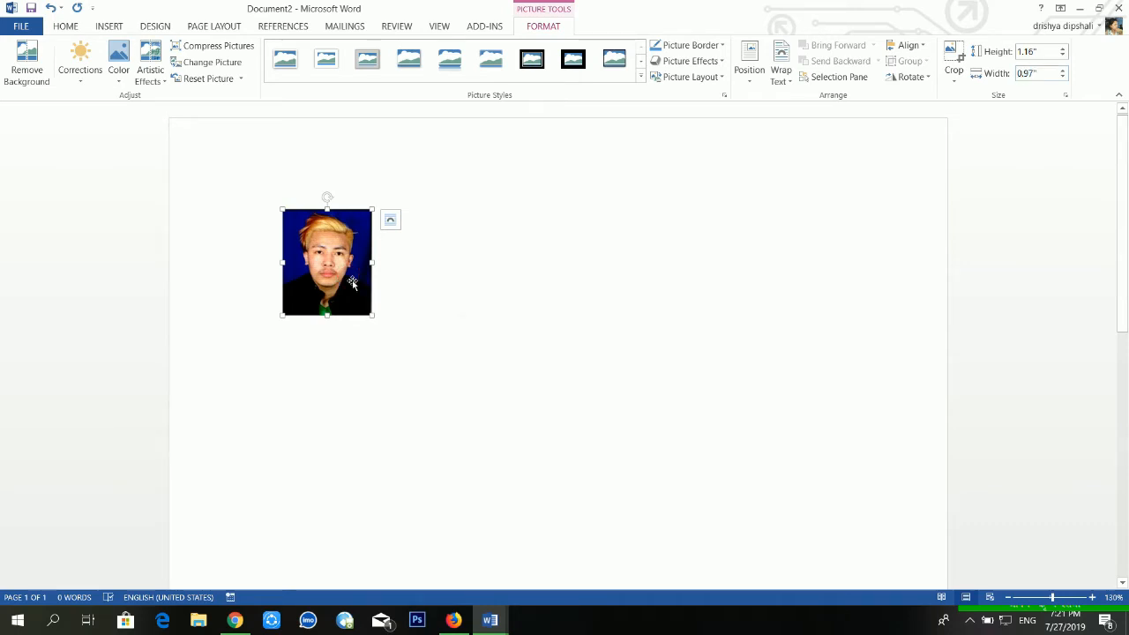
Set the photo's text wrapping to In Front of Text and duplicate it into a horizontal row of six photos.
{"action": "left_click", "coordinate": [782, 78]}
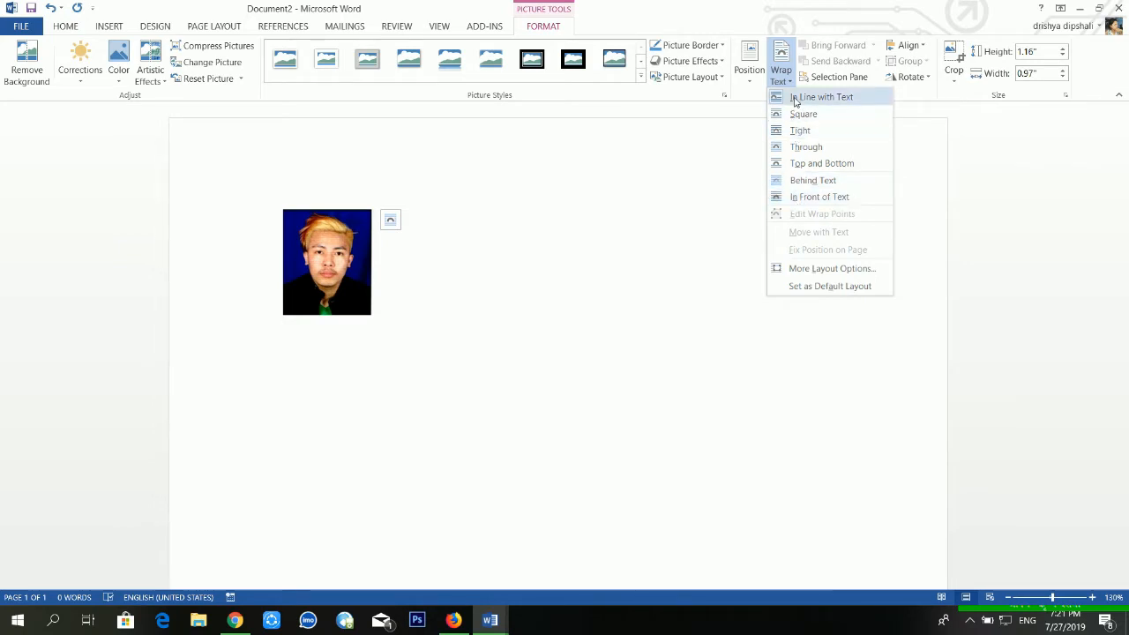
{"action": "left_click", "coordinate": [799, 200]}
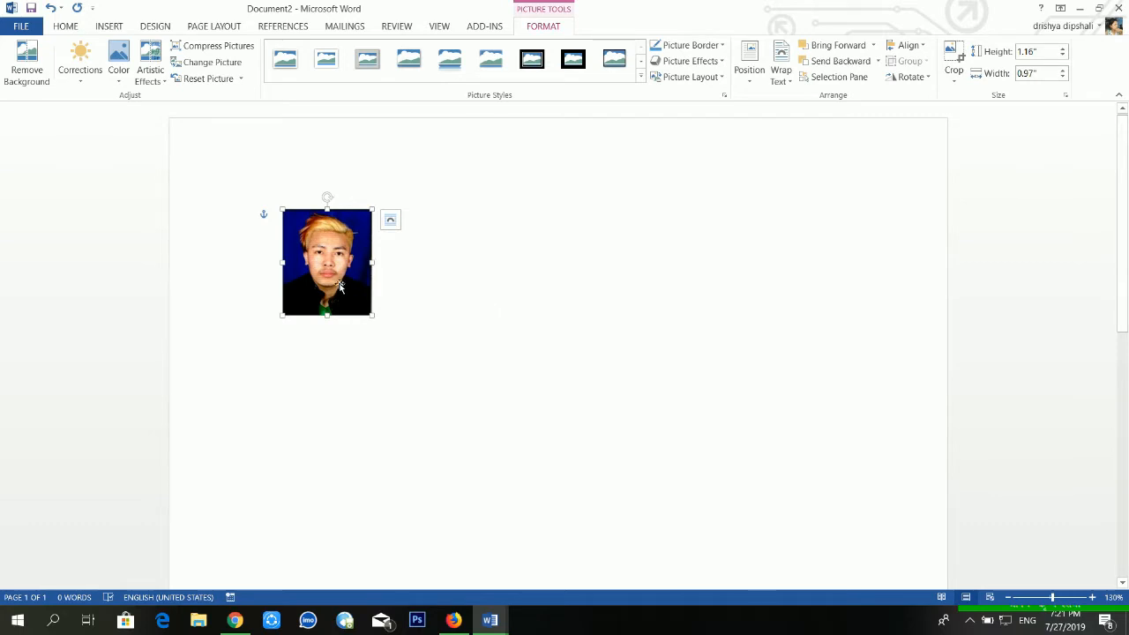
{"action": "key", "text": "ctrl"}
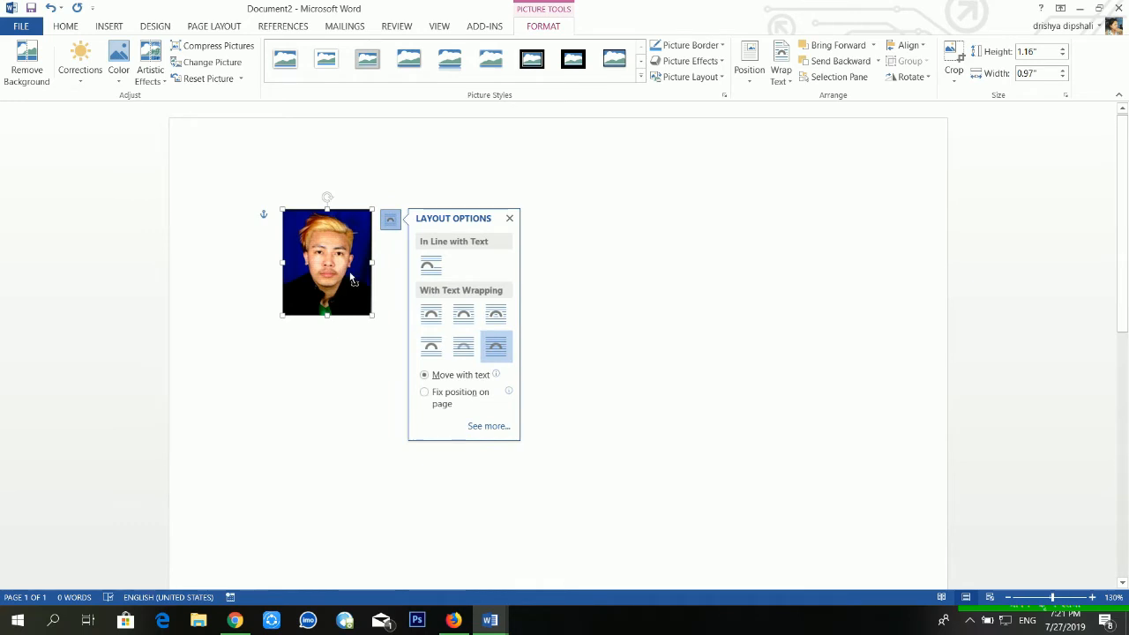
{"action": "left_click_drag", "start_coordinate": [351, 279], "coordinate": [821, 216]}
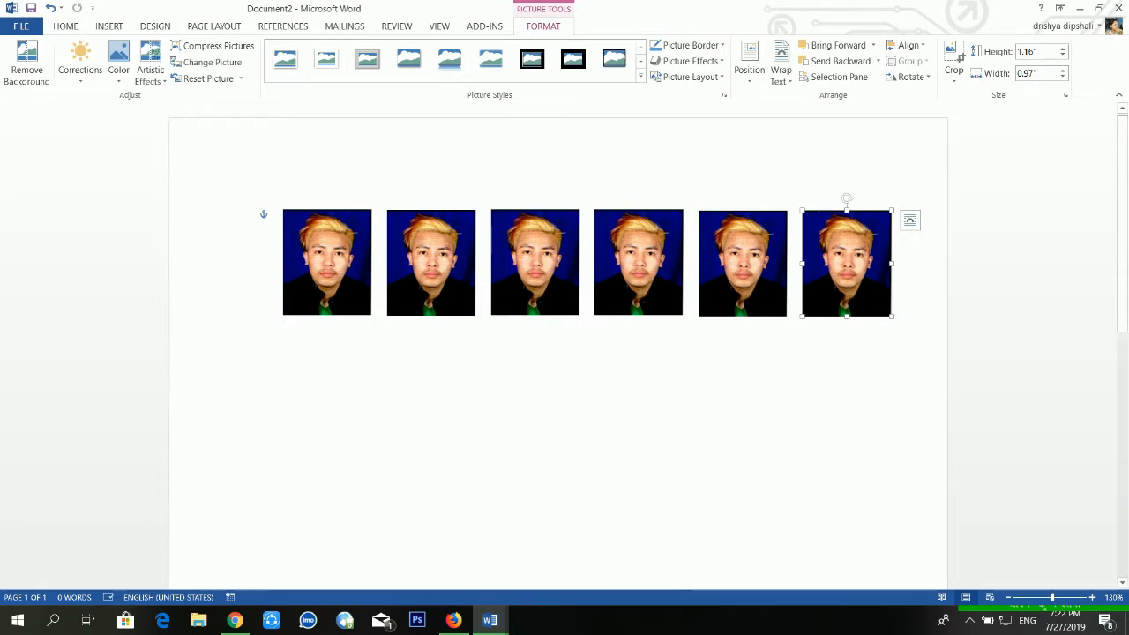
Shift the six photos in the row slightly to the left, leaving small gaps between them.
{"action": "left_click_drag", "start_coordinate": [335, 274], "coordinate": [304, 273]}
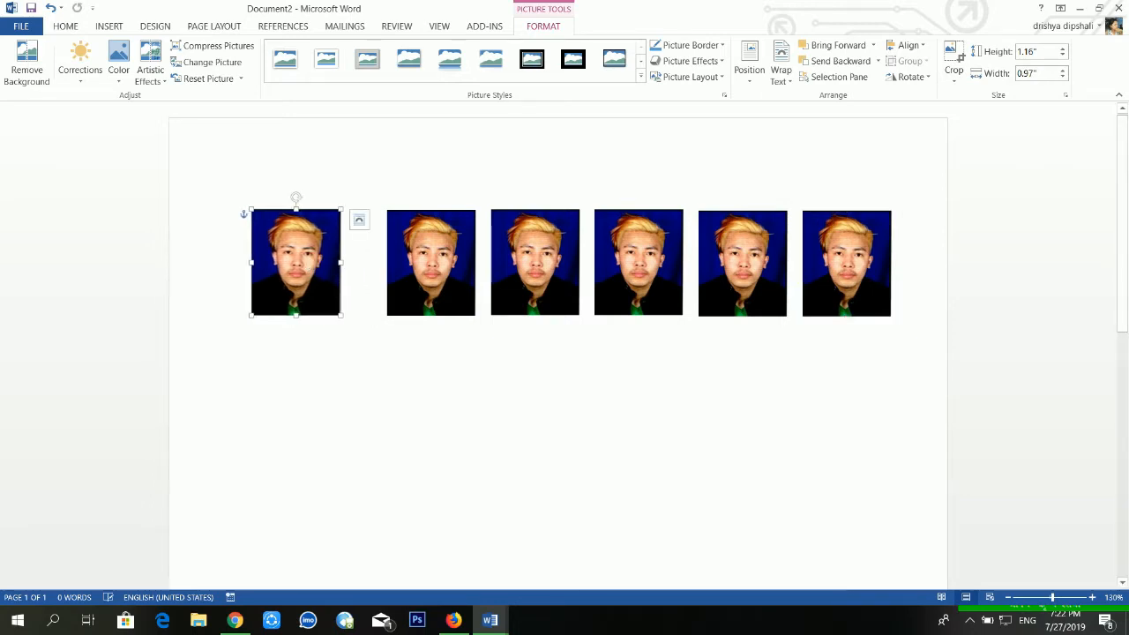
{"action": "left_click_drag", "start_coordinate": [446, 260], "coordinate": [423, 260]}
{"action": "left_click_drag", "start_coordinate": [542, 256], "coordinate": [521, 256]}
{"action": "left_click_drag", "start_coordinate": [639, 260], "coordinate": [626, 260]}
{"action": "left_click", "coordinate": [735, 265]}
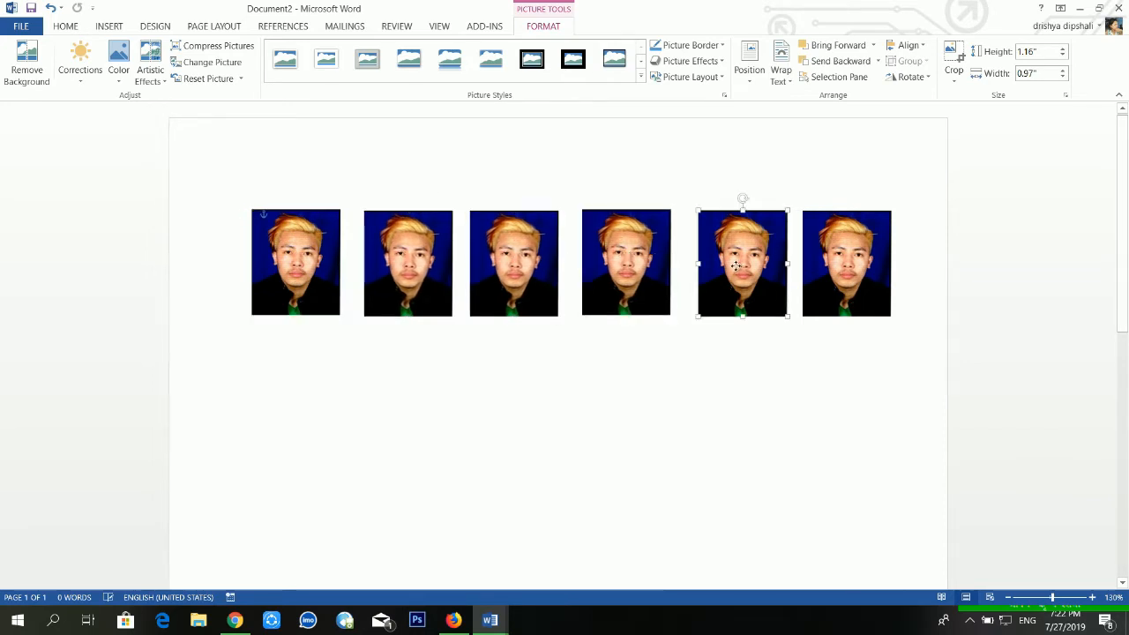
{"action": "left_click_drag", "start_coordinate": [735, 266], "coordinate": [725, 265]}
{"action": "left_click_drag", "start_coordinate": [837, 274], "coordinate": [831, 274]}
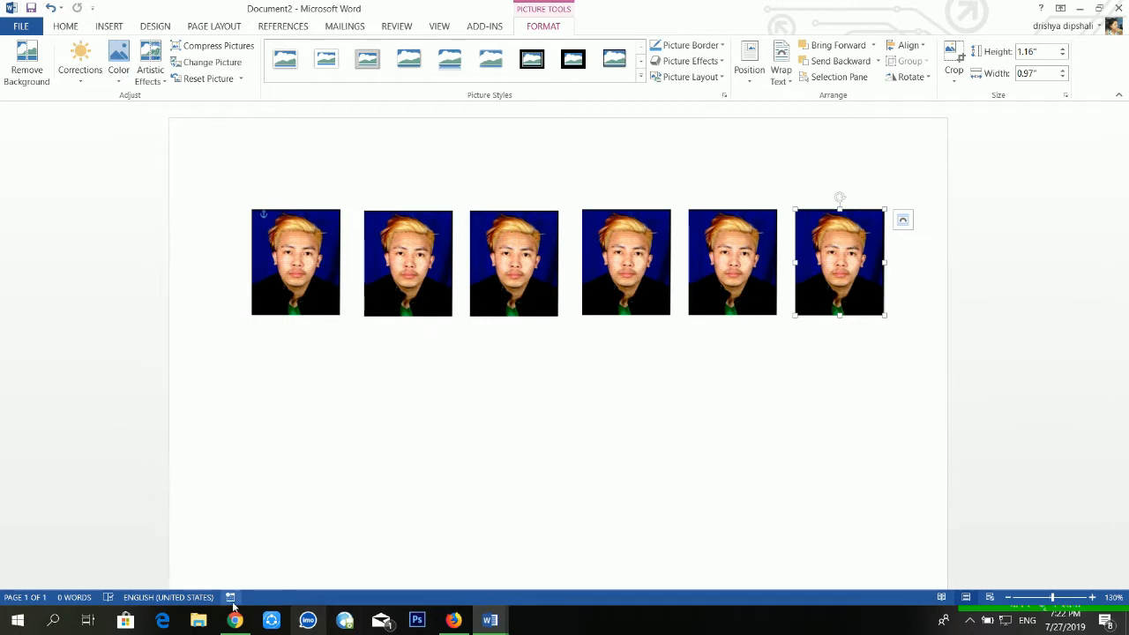
Open the document's print settings, keep the Brother DCP-J100 Printer, and set the paper size to A4.
{"action": "left_click", "coordinate": [22, 27]}
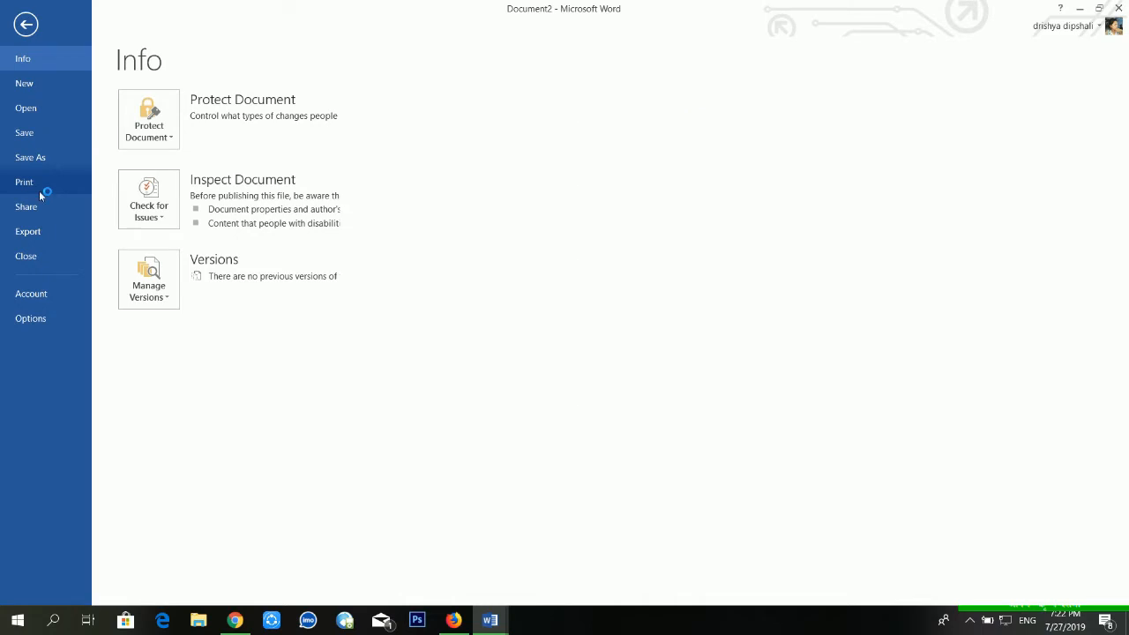
{"action": "left_click", "coordinate": [44, 183]}
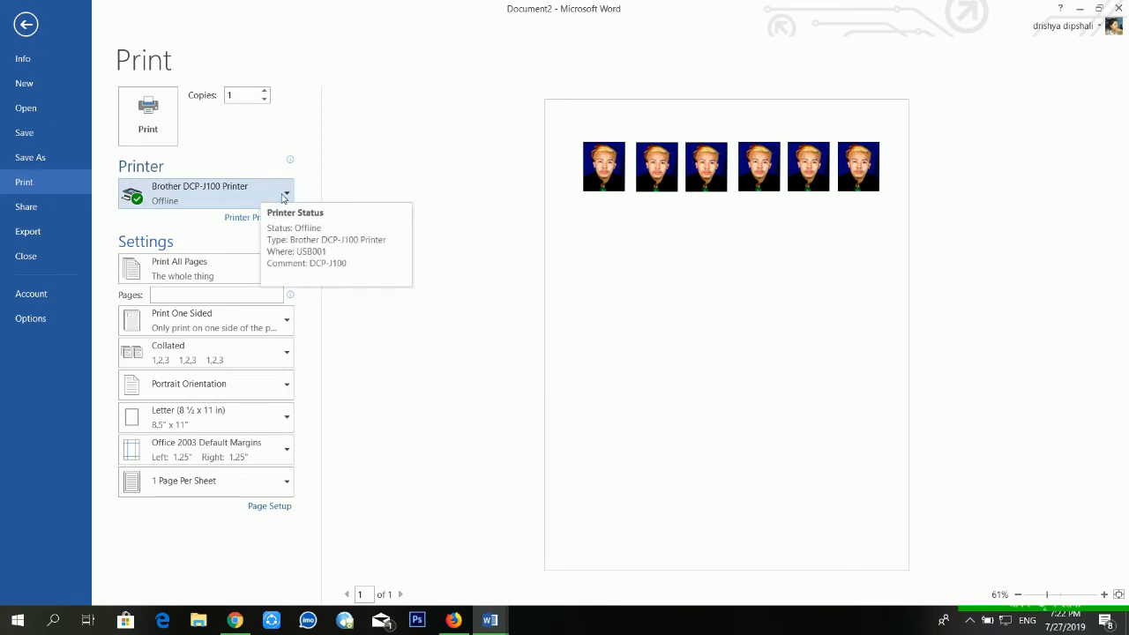
{"action": "left_click", "coordinate": [283, 197]}
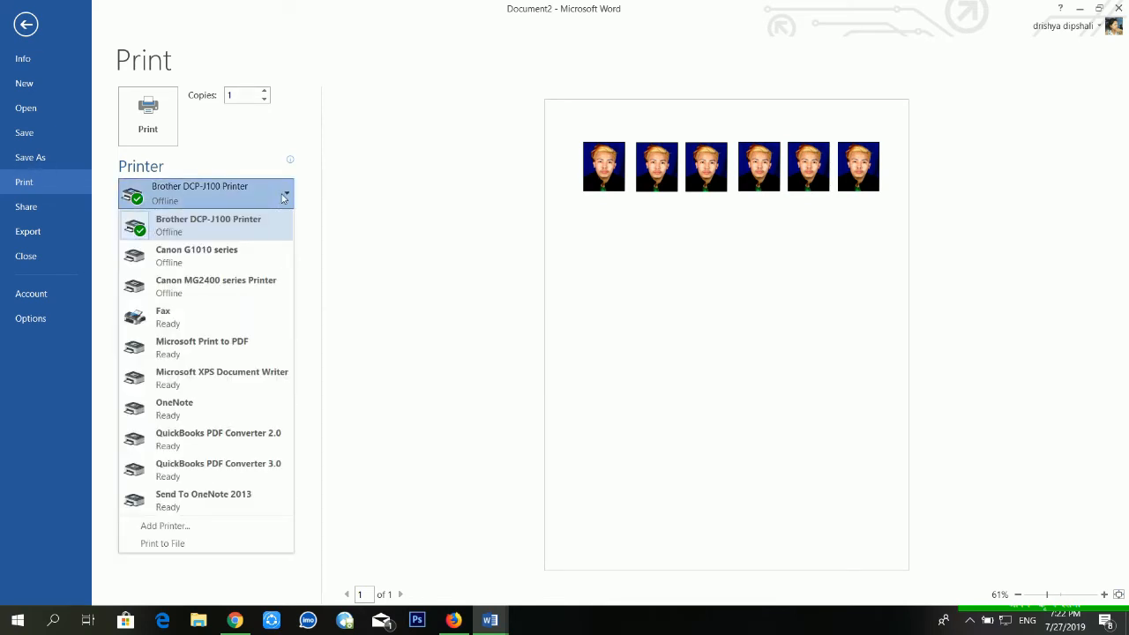
{"action": "left_click", "coordinate": [283, 198]}
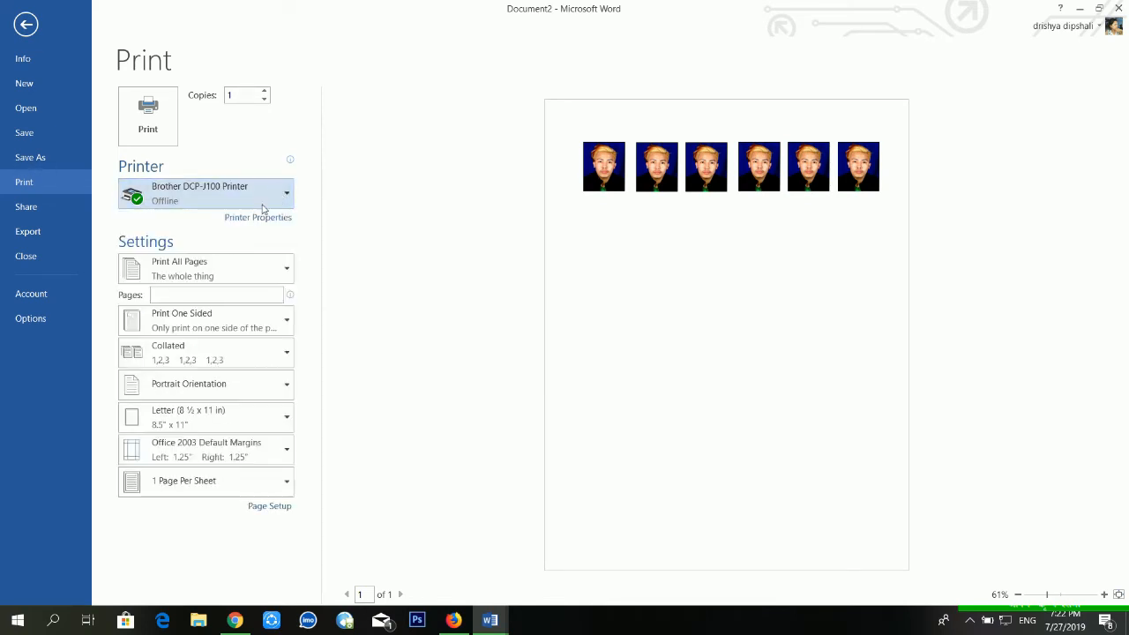
{"action": "mouse_move", "coordinate": [208, 210]}
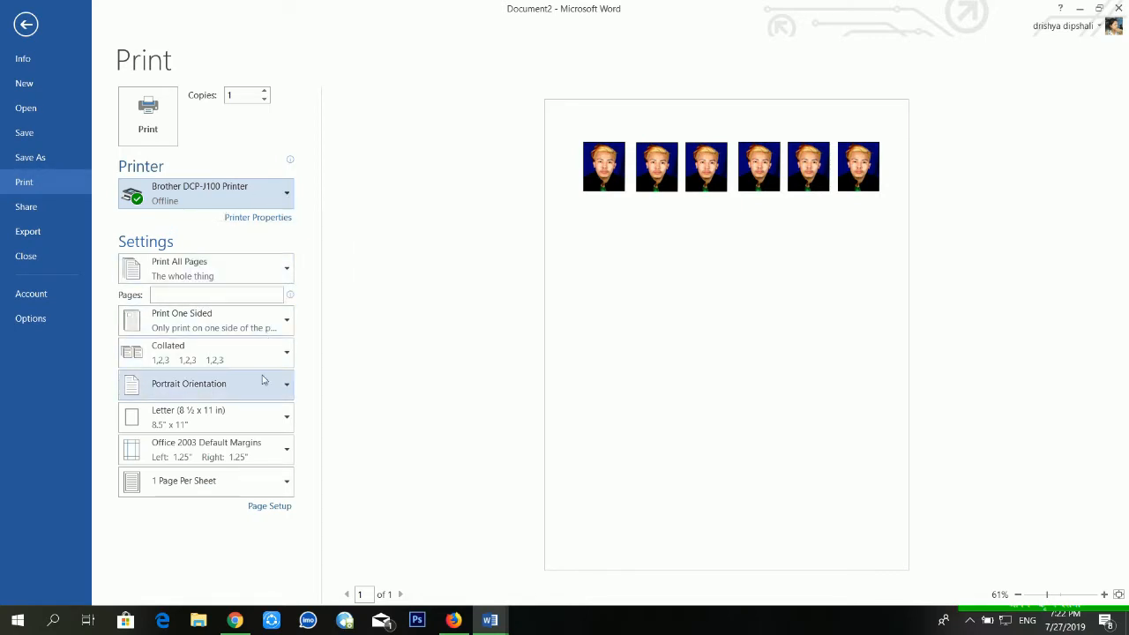
{"action": "left_click", "coordinate": [269, 418]}
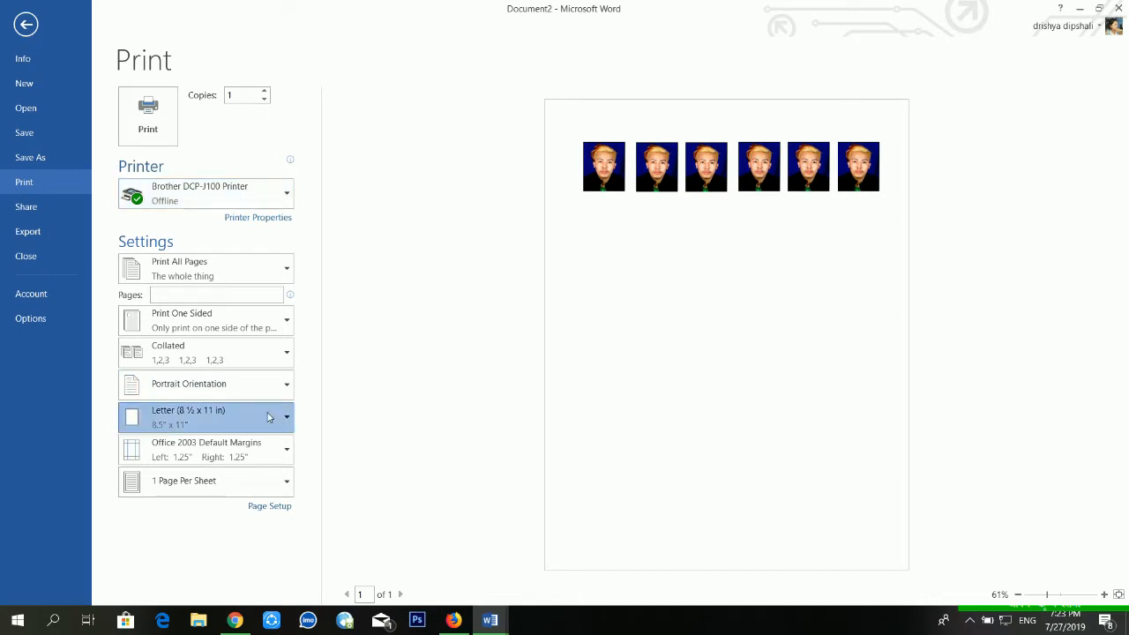
{"action": "left_click", "coordinate": [214, 155]}
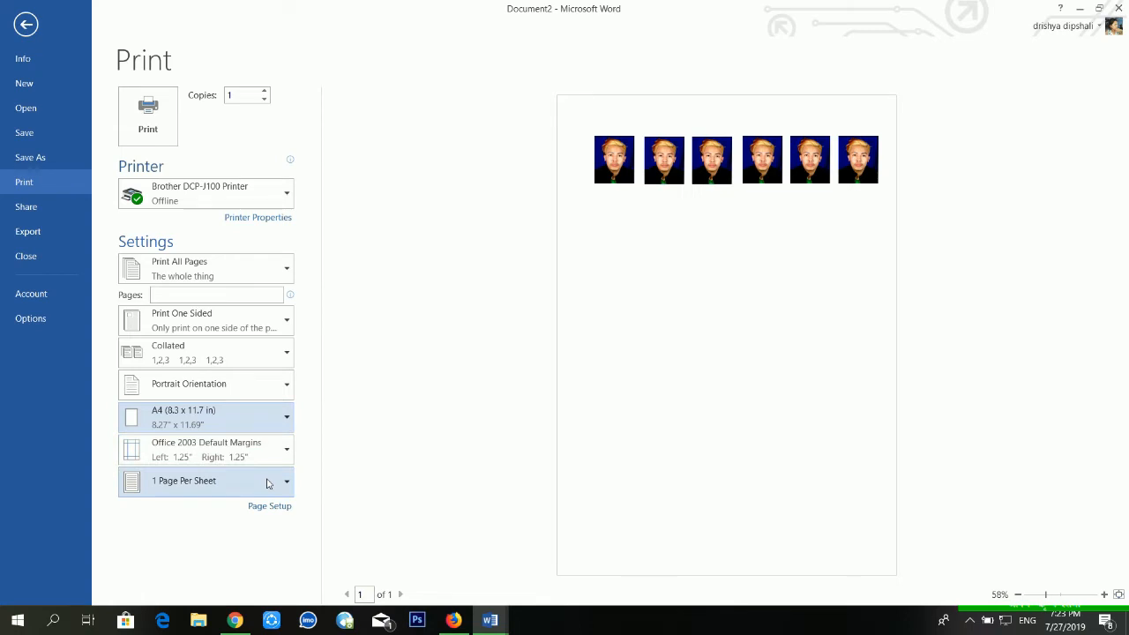
In the printer properties, set the media type to Brother BP71 Photo Paper and the print quality to Best, and apply the settings.
{"action": "left_click", "coordinate": [263, 218]}
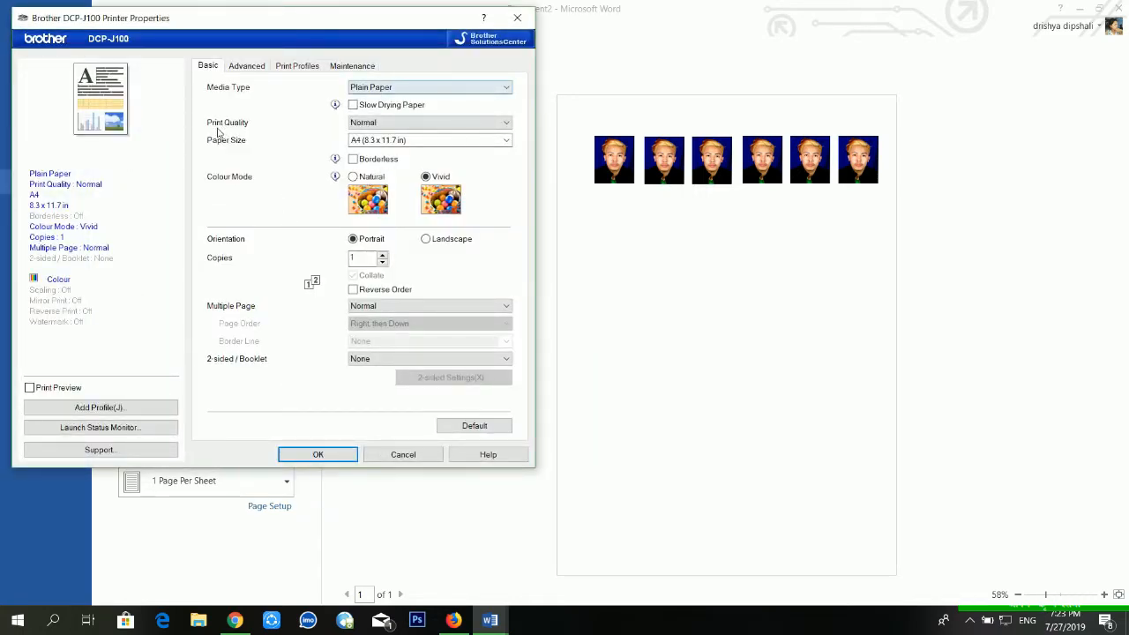
{"action": "left_click", "coordinate": [396, 88]}
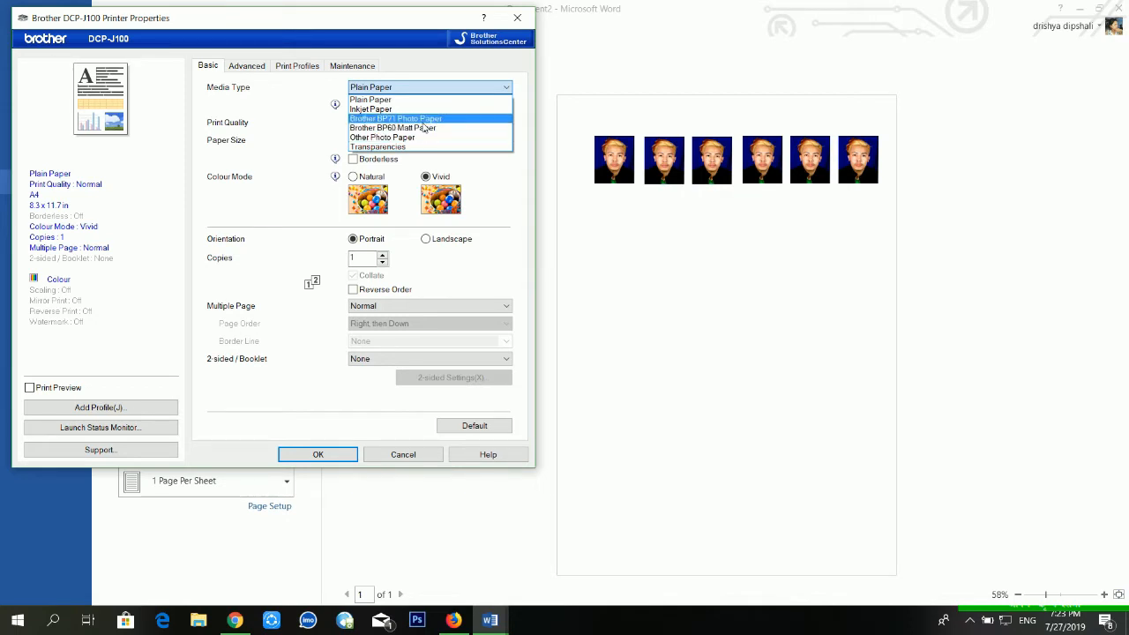
{"action": "left_click", "coordinate": [421, 119]}
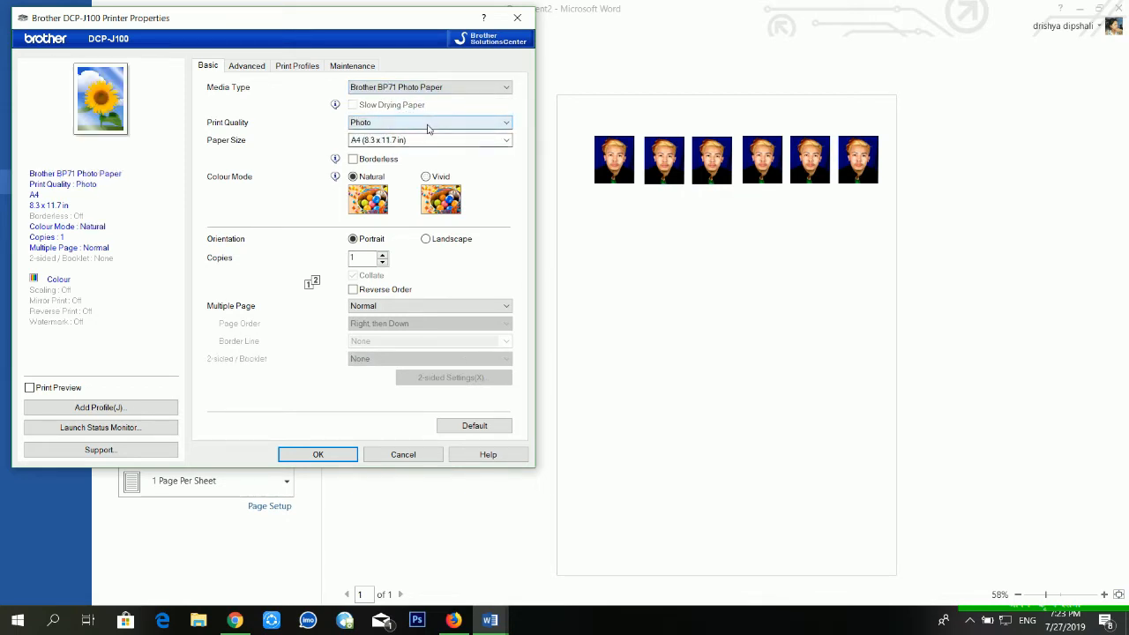
{"action": "left_click", "coordinate": [428, 128]}
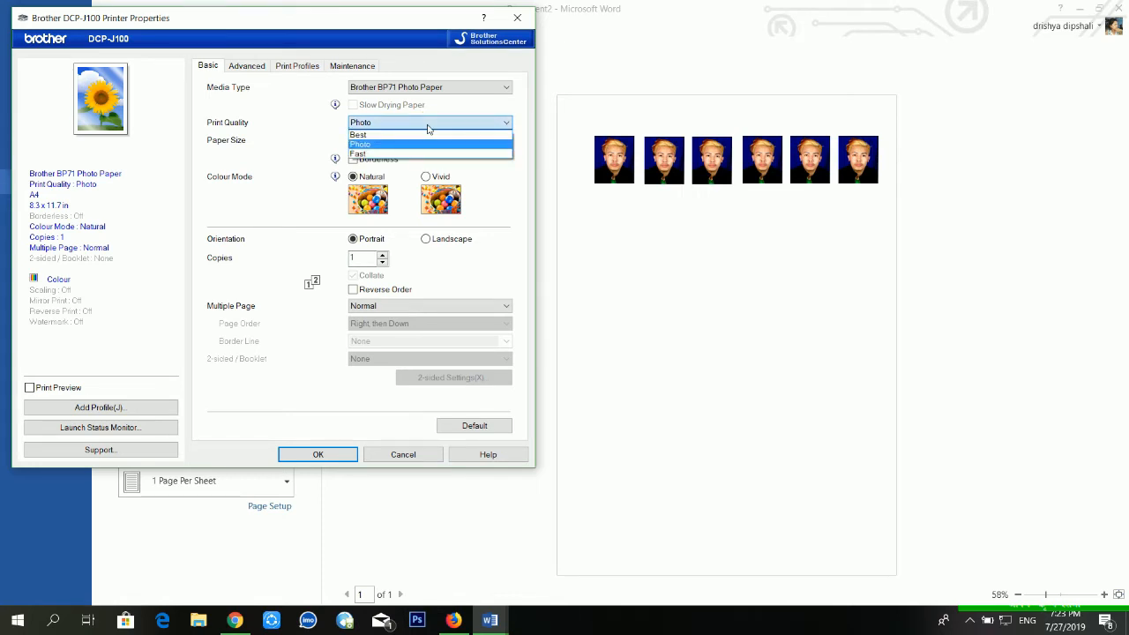
{"action": "left_click", "coordinate": [377, 137]}
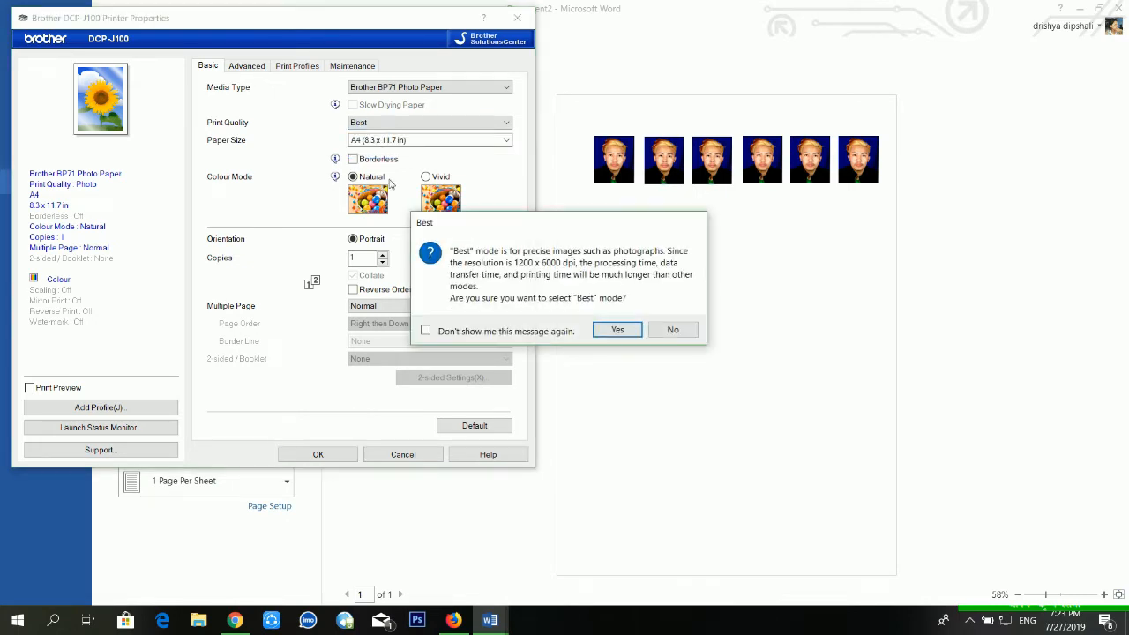
{"action": "left_click", "coordinate": [618, 329]}
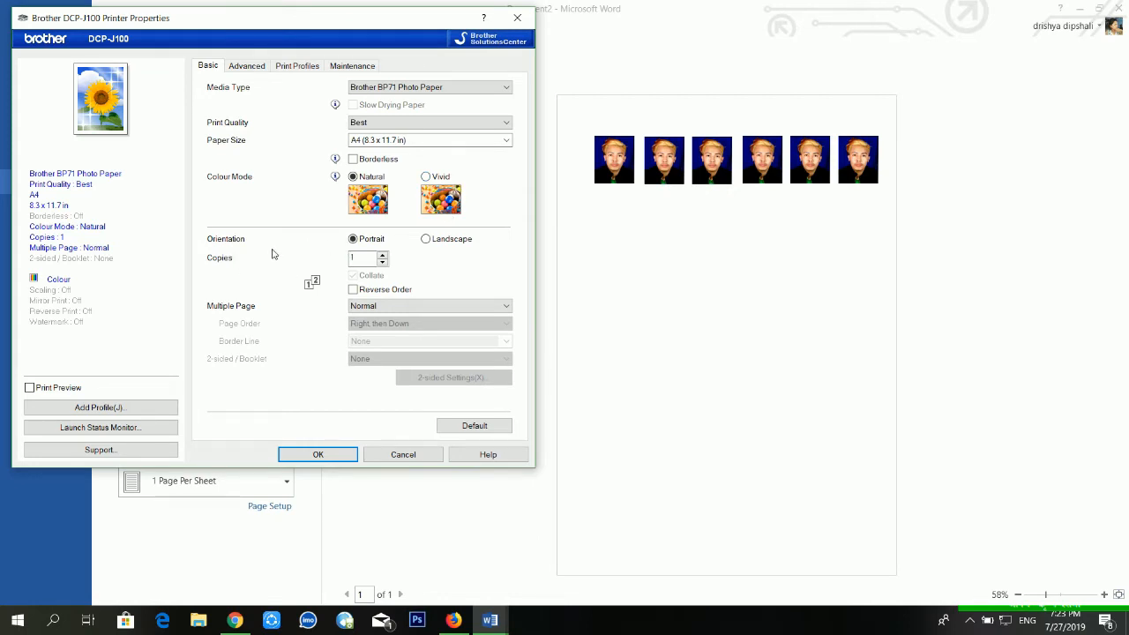
{"action": "left_click", "coordinate": [255, 68]}
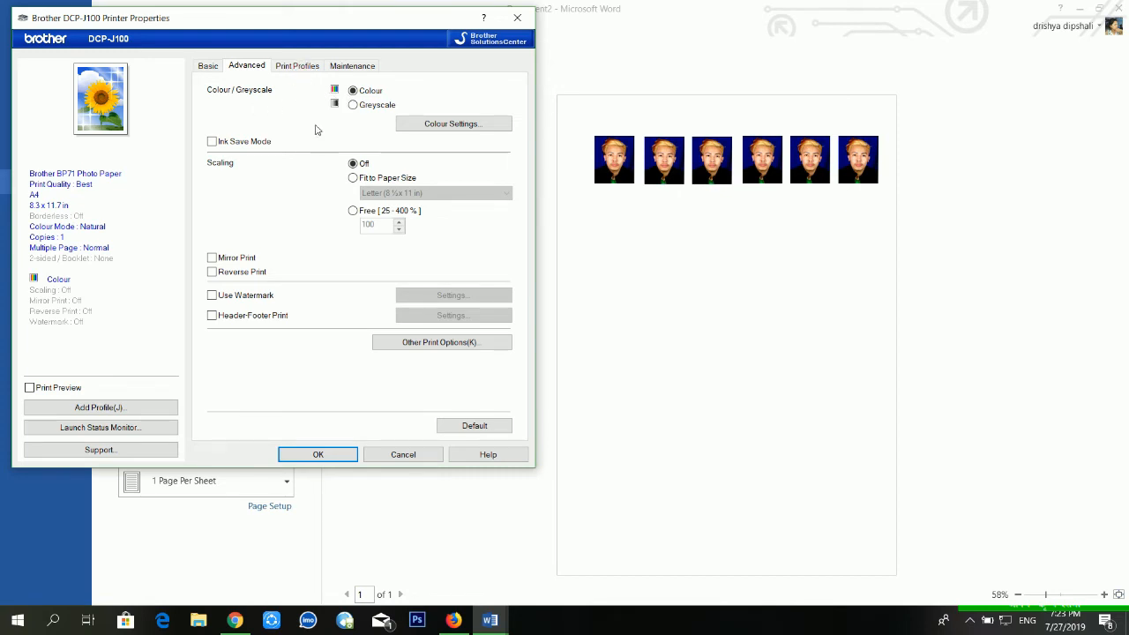
{"action": "left_click", "coordinate": [305, 66]}
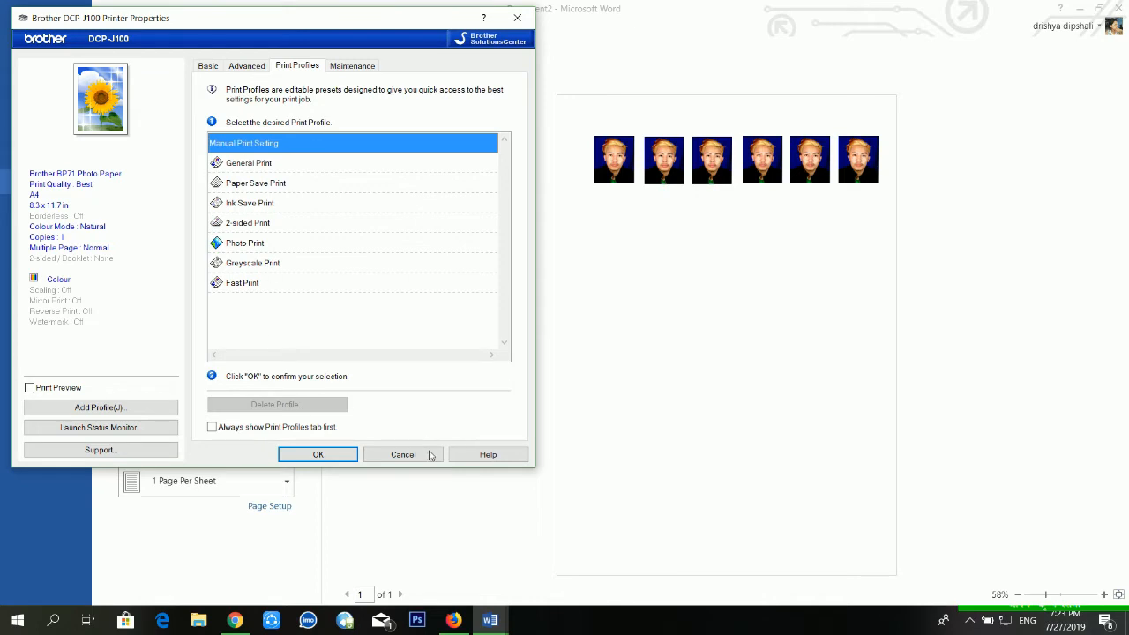
{"action": "left_click", "coordinate": [323, 456]}
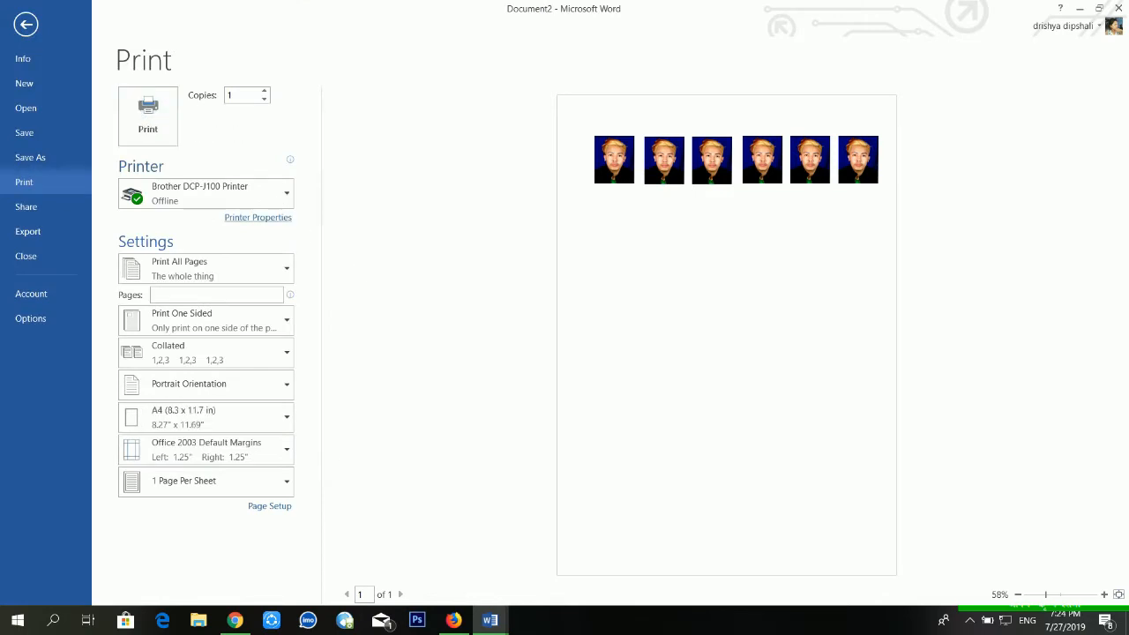
Print one copy of the page with the six photos.
{"action": "left_click", "coordinate": [162, 118]}
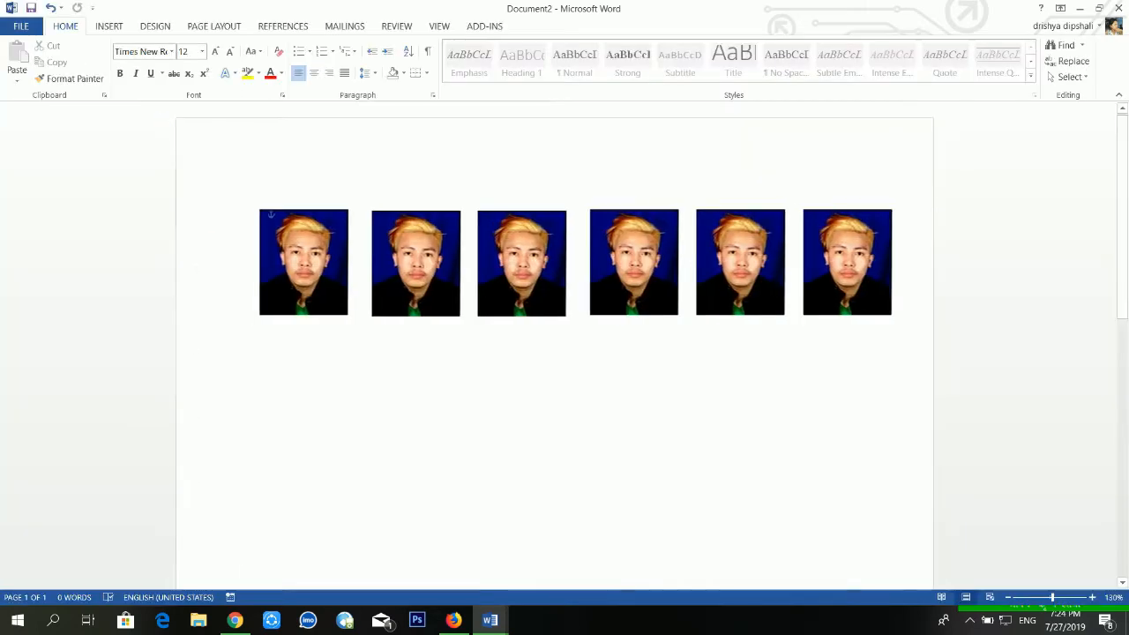
{"action": "left_click", "coordinate": [850, 262]}
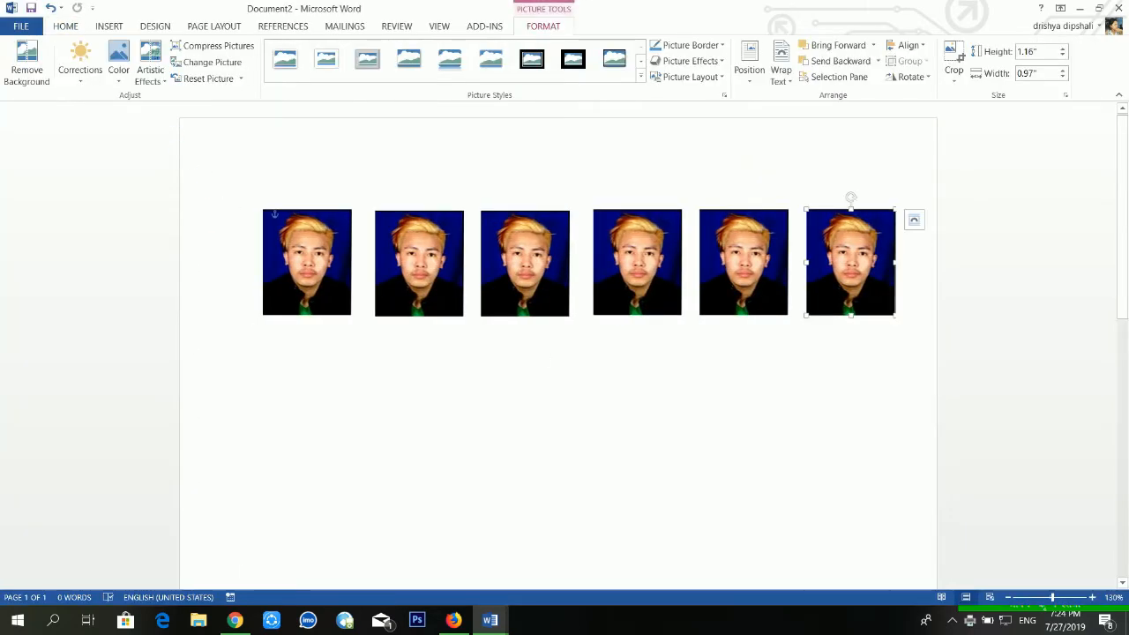